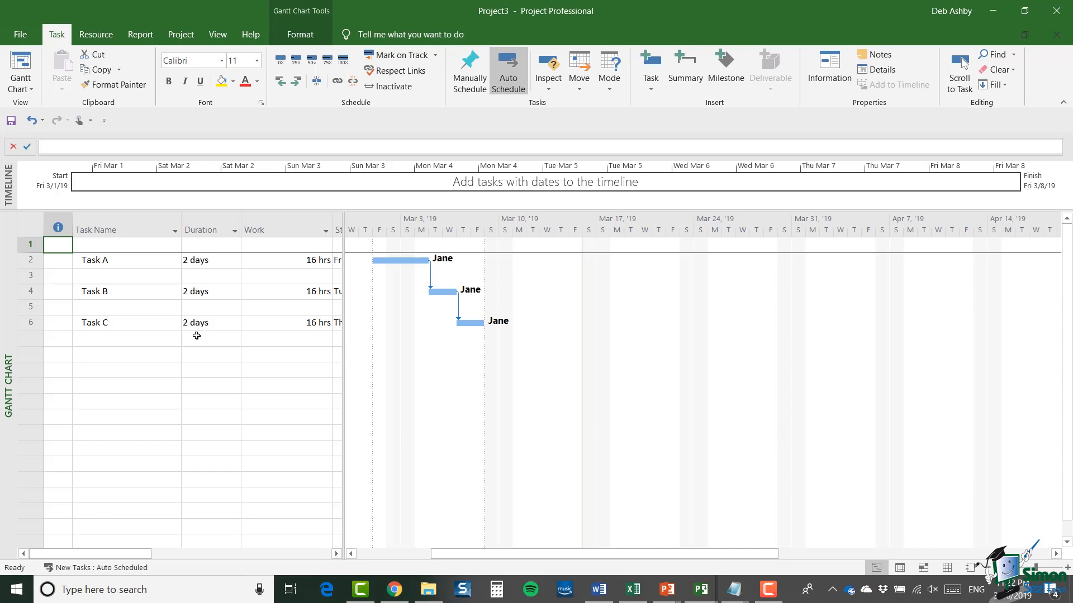
Step: Assign the second resource in the resource list to Task A in addition to its existing resource
click(31, 260)
right_click(91, 262)
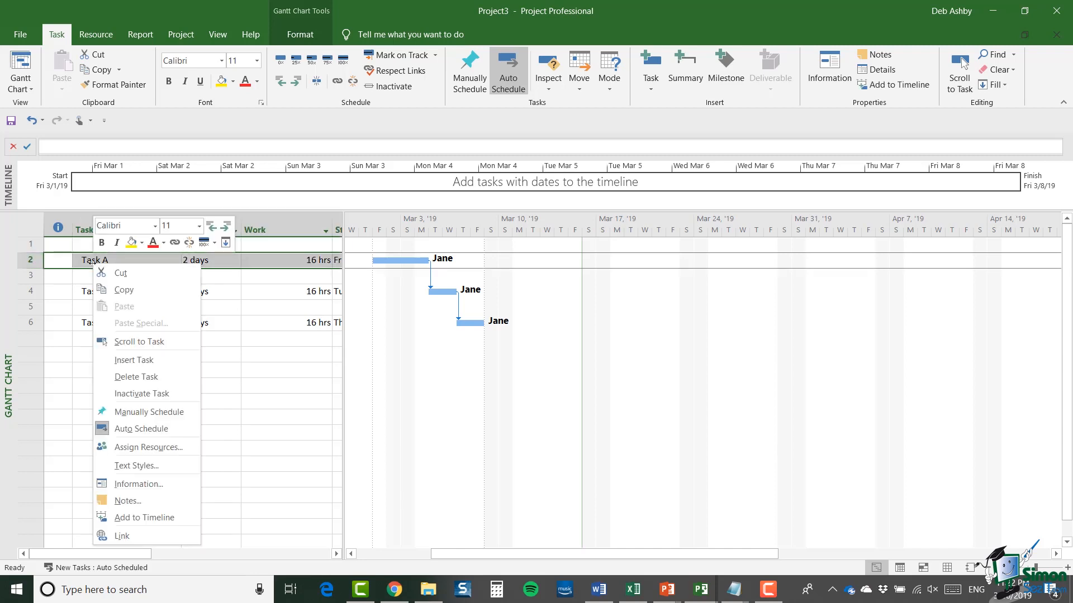
click(142, 448)
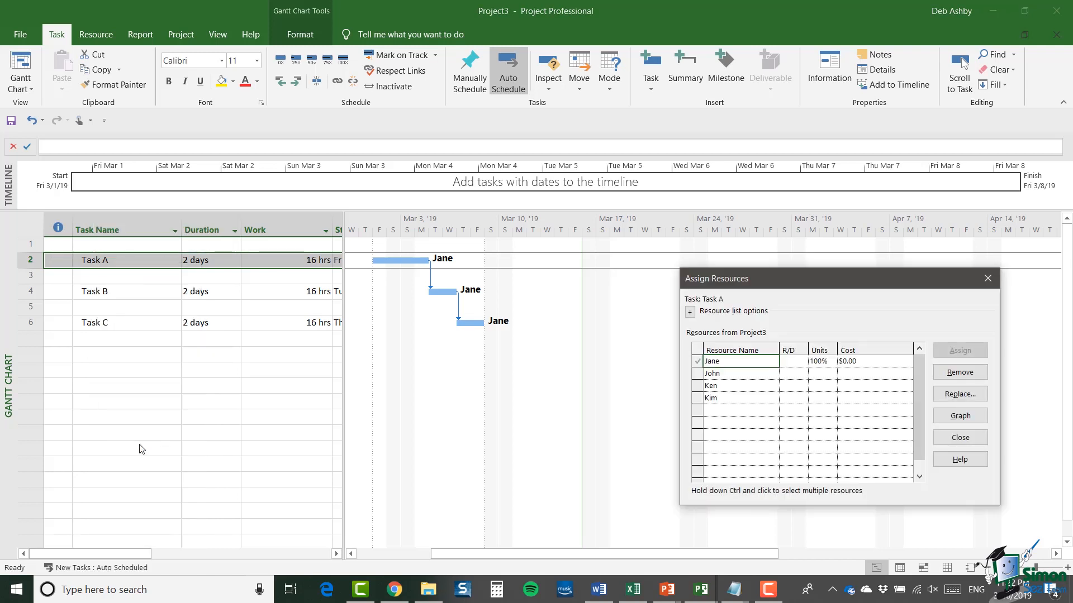
click(455, 300)
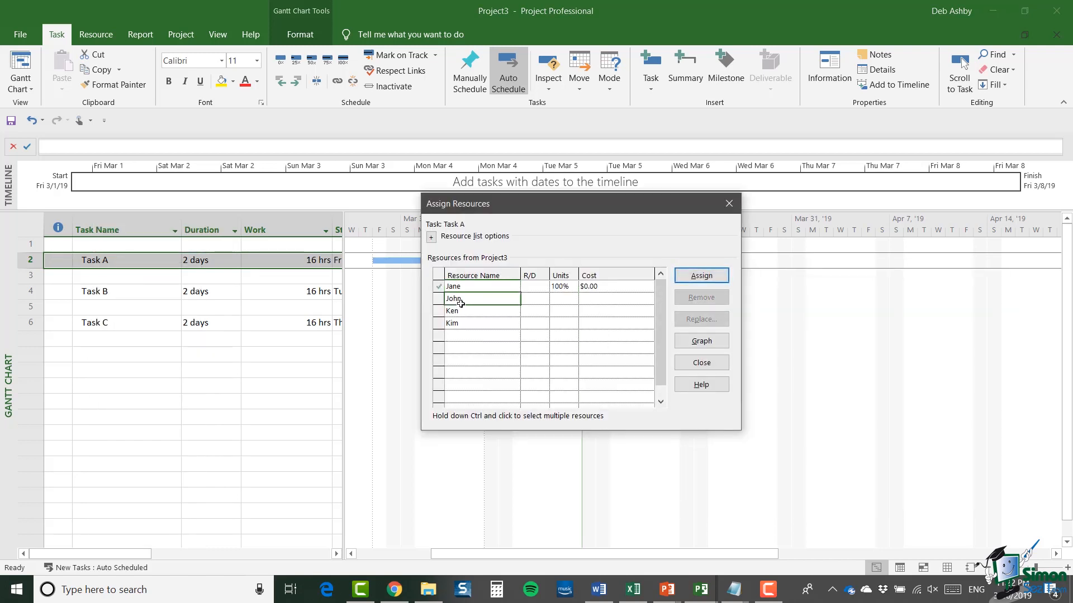
click(709, 276)
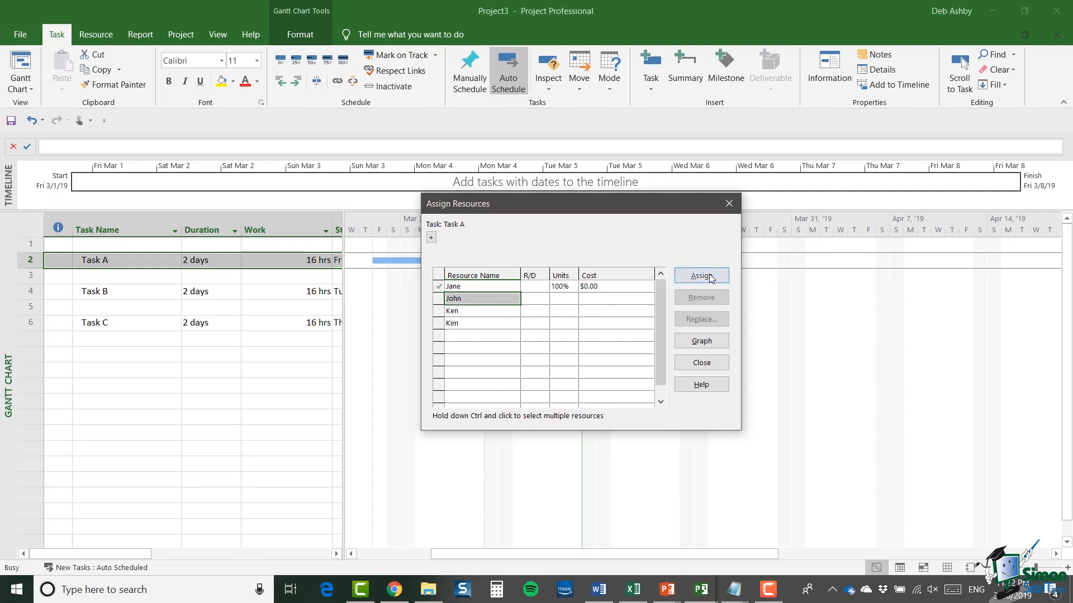
Step: Review Task A's added-resource options and choose to increase the amount of work but keep the same duration
click(78, 261)
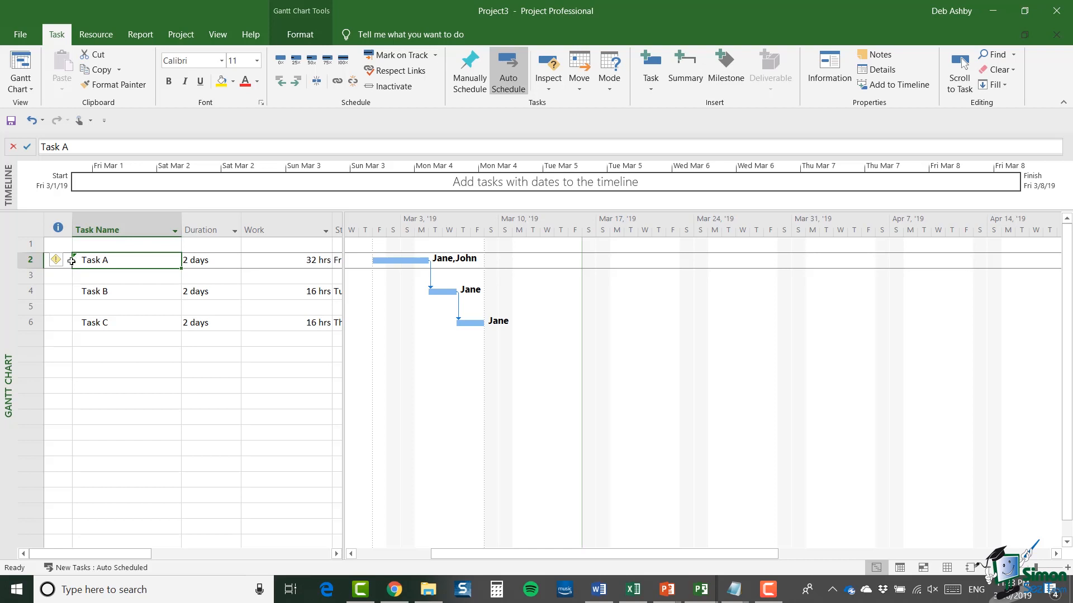
click(64, 266)
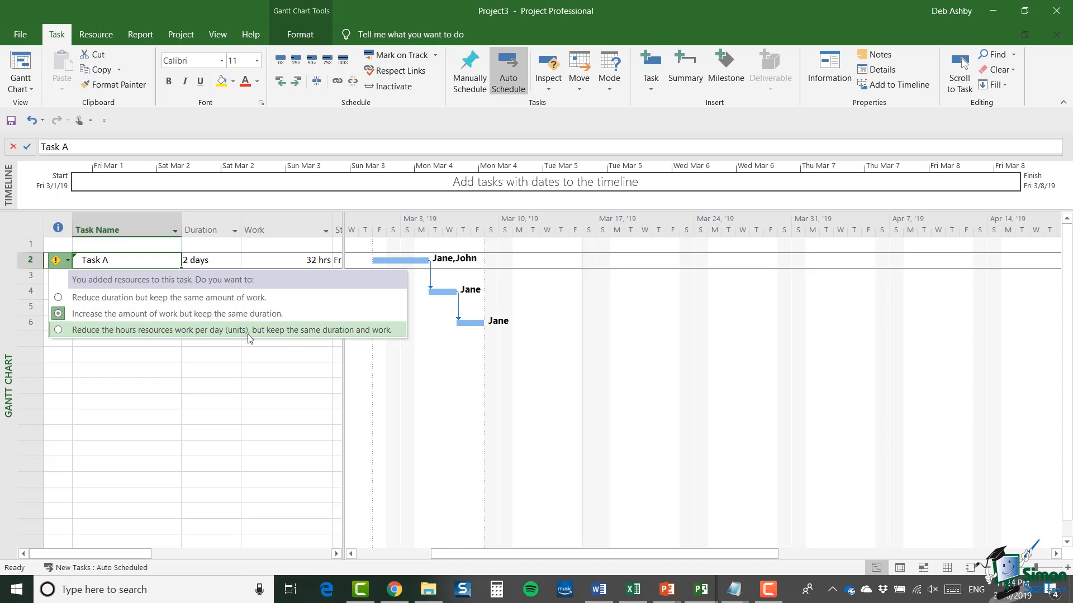
click(207, 318)
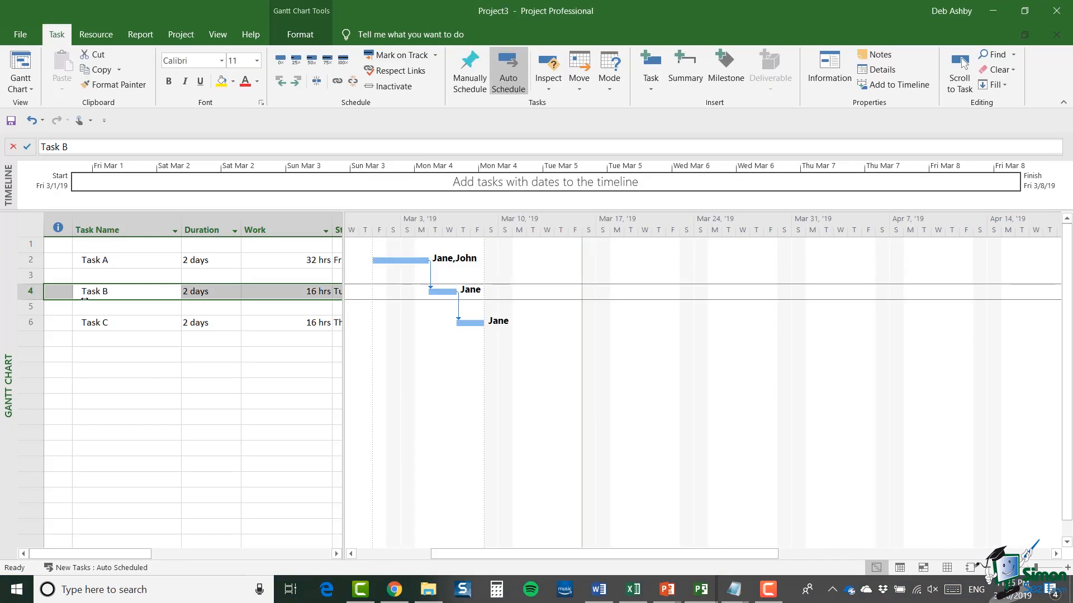
Step: Review Task B's task type and effort-driven setting in its advanced task information without changing anything
click(119, 296)
double_click(119, 296)
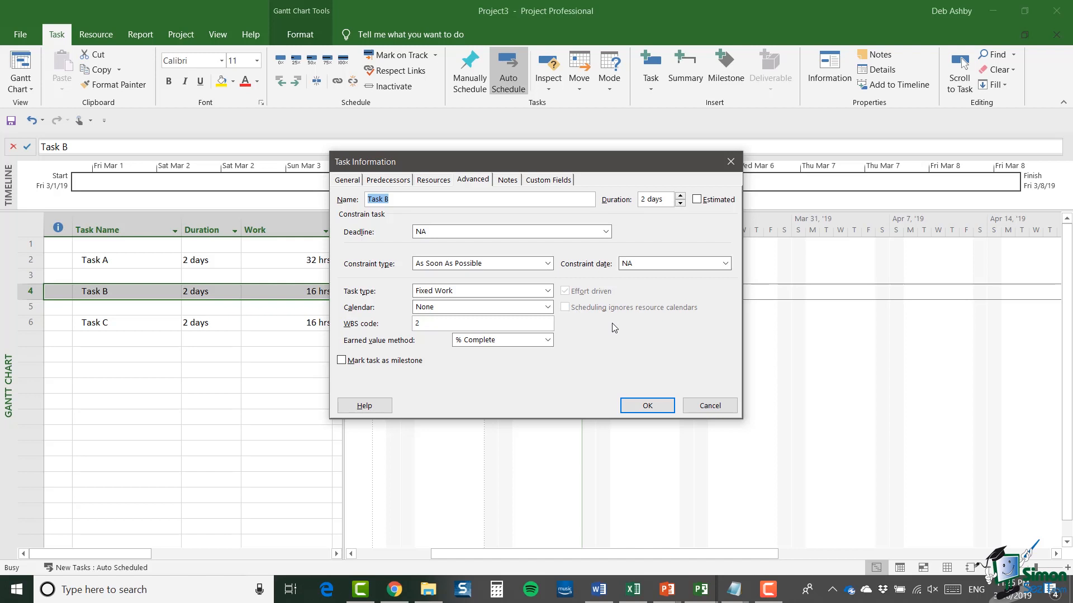
click(710, 405)
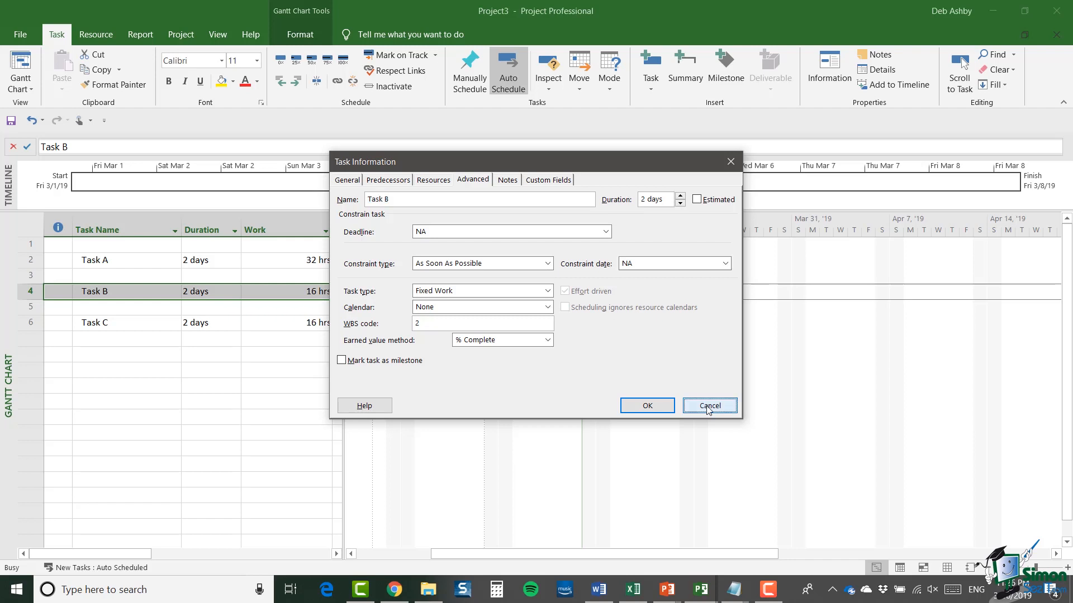
Step: Add the second listed resource to Task B and choose to reduce duration but keep the same amount of work
right_click(155, 297)
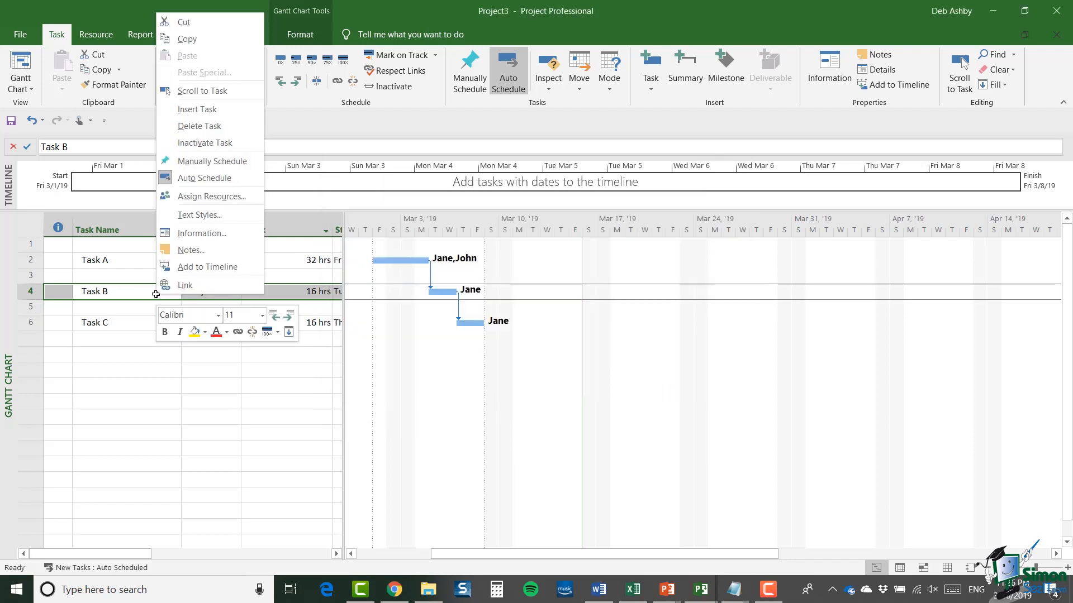
click(206, 196)
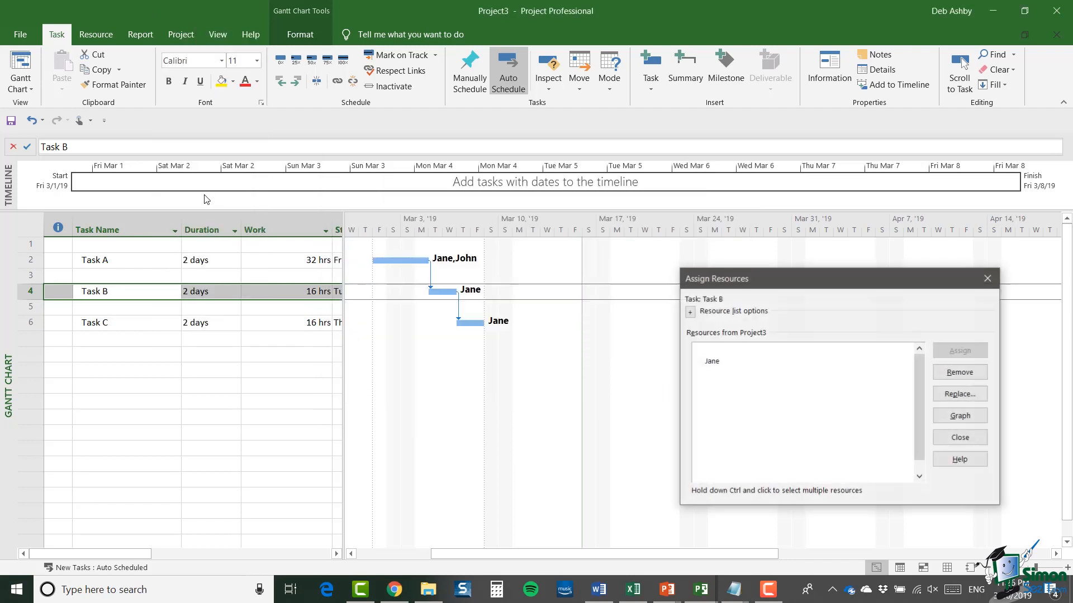
click(727, 373)
click(957, 352)
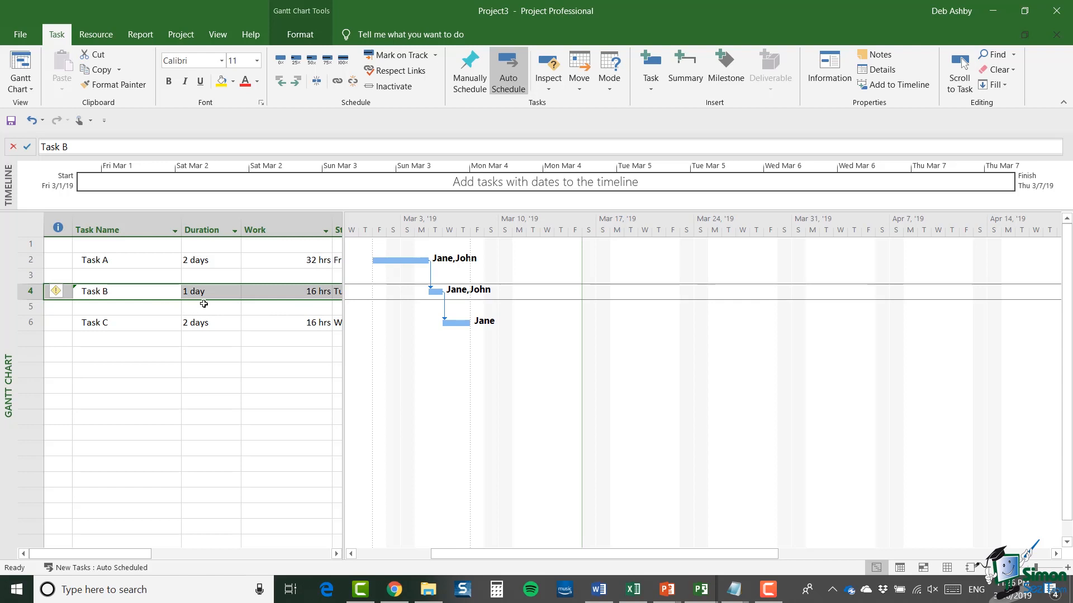
click(59, 292)
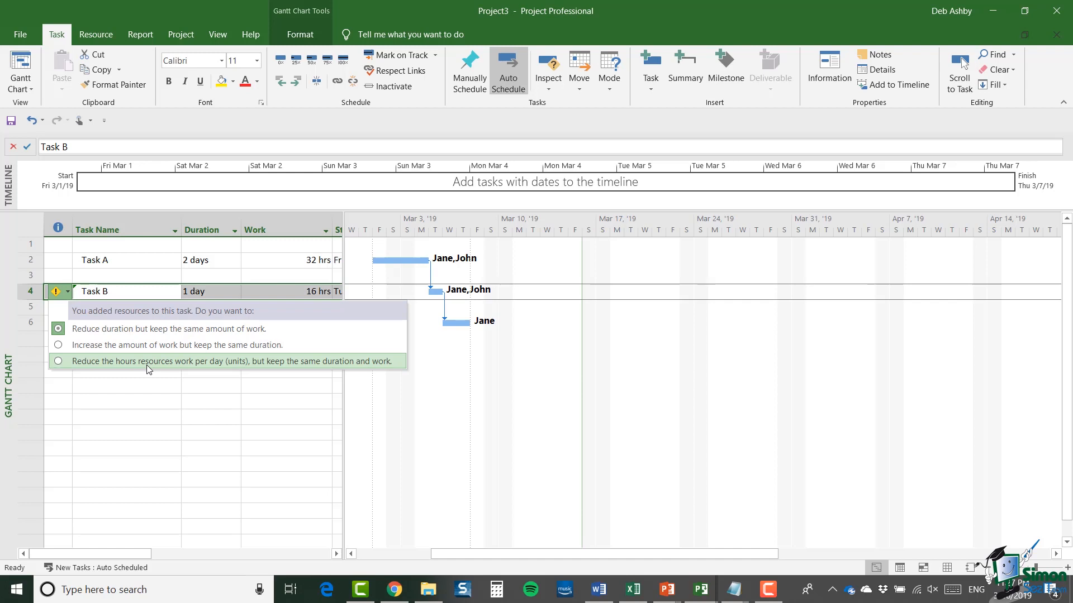
click(120, 330)
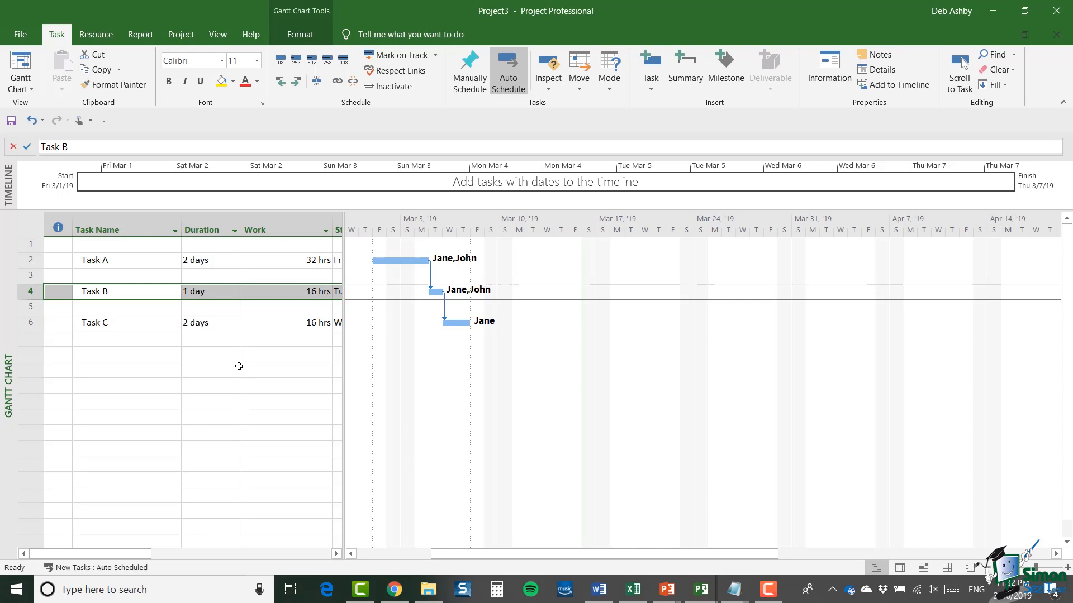
Step: Review Task C's task type and effort-driven setting in its advanced task information without changing anything
double_click(121, 325)
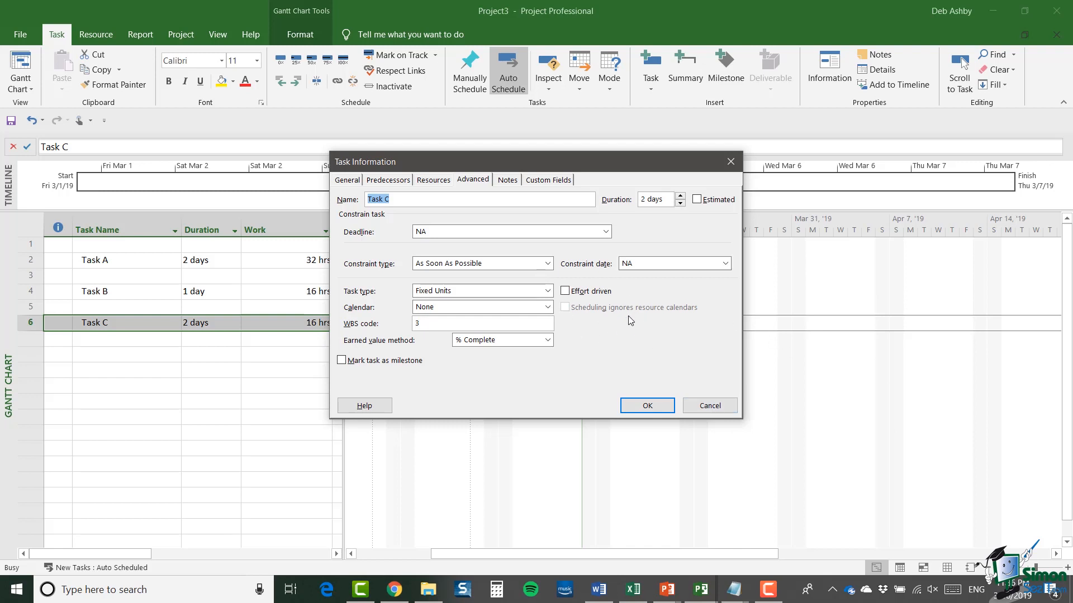
click(709, 408)
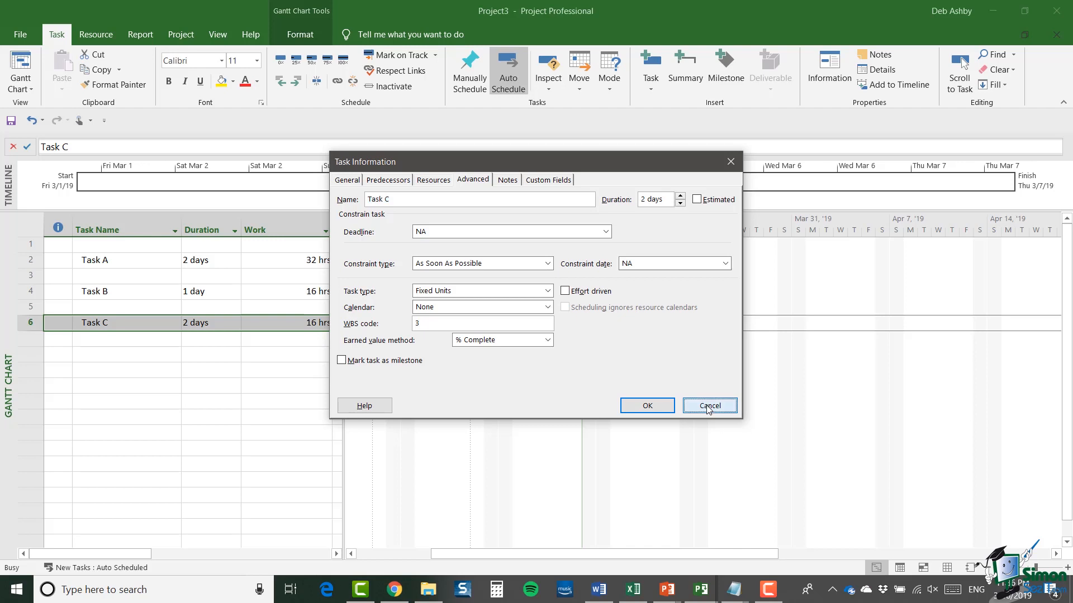
Step: Assign the three remaining resources to Task C while it is a fixed-units task that is not effort driven
right_click(162, 322)
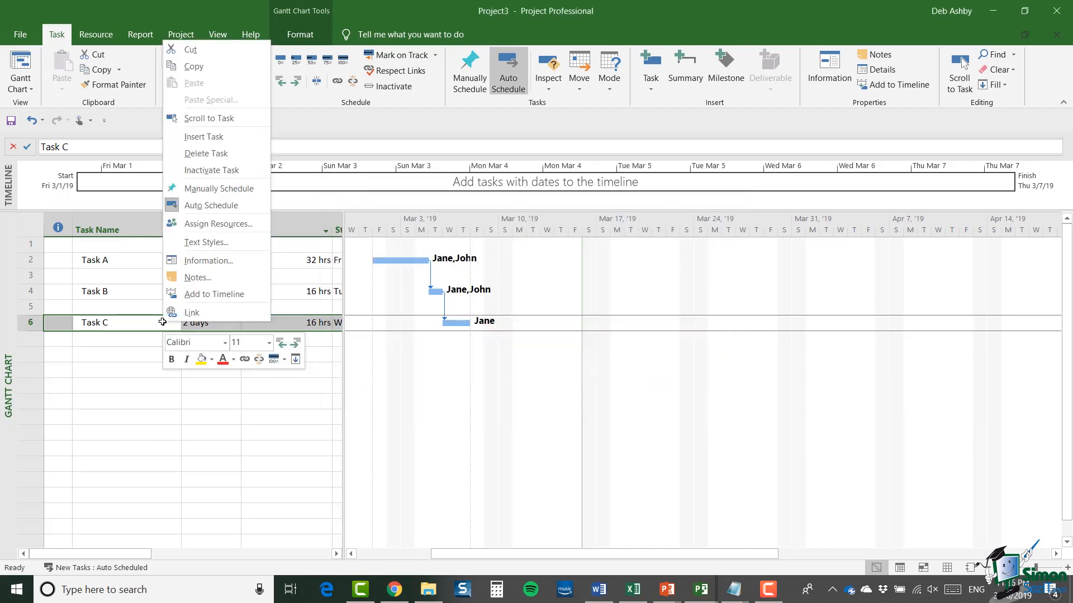
click(209, 226)
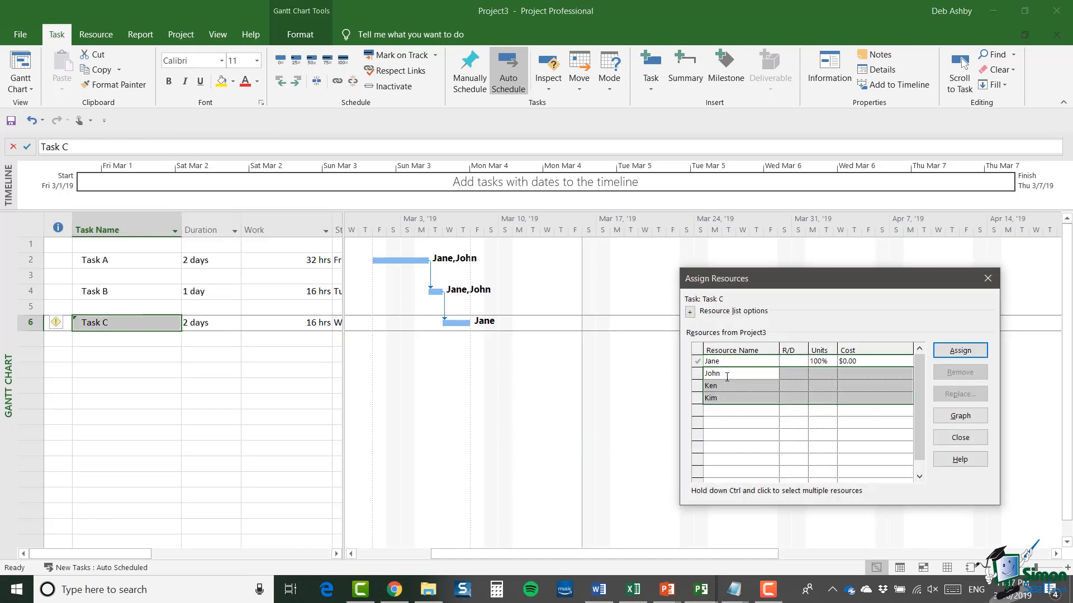
click(960, 351)
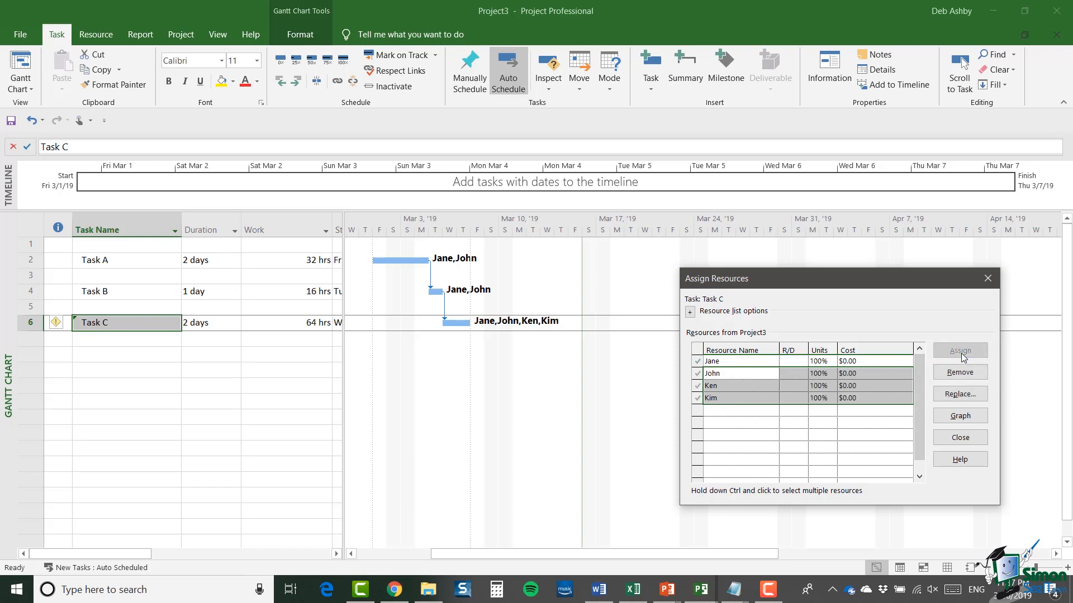
click(959, 438)
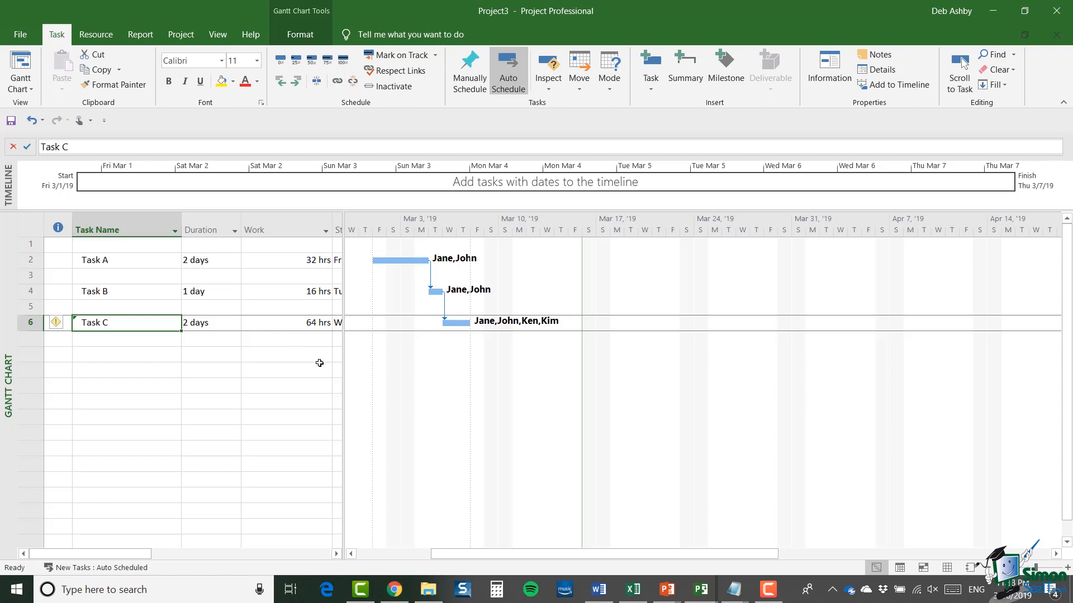
Step: Choose to increase Task C's work but keep the same duration, and undo its added resource assignments
click(67, 325)
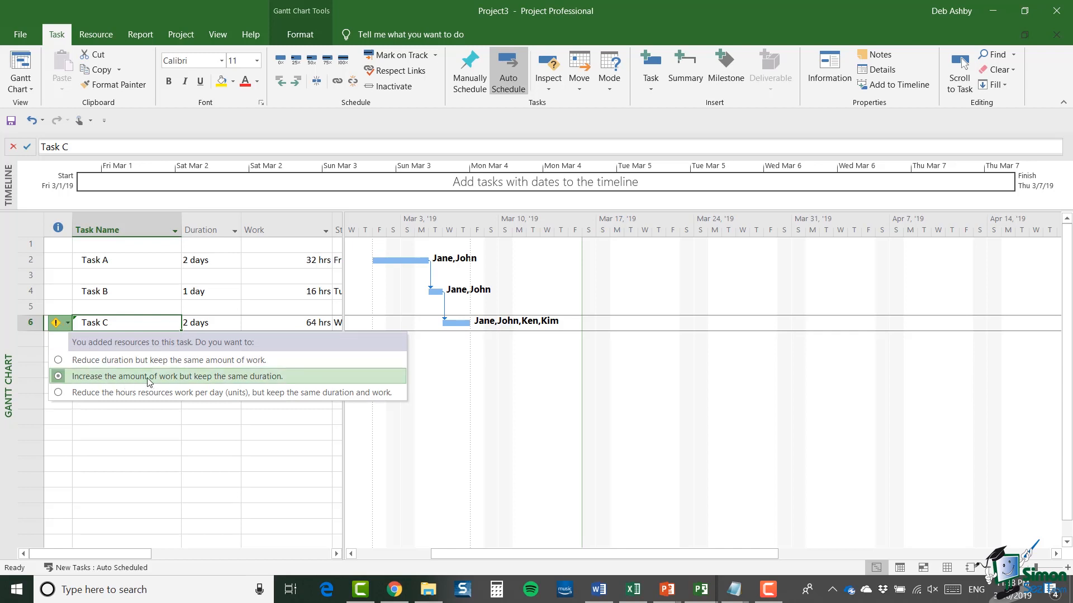
click(296, 382)
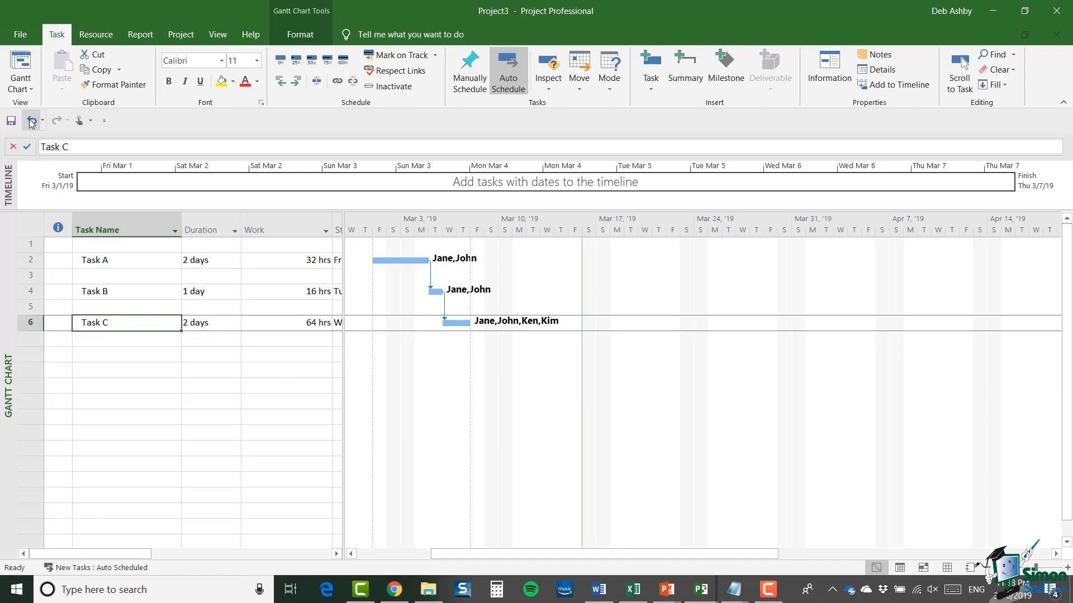
click(32, 121)
Step: Make Task C effort driven in its advanced task information, leaving the task type at Fixed Units
click(139, 330)
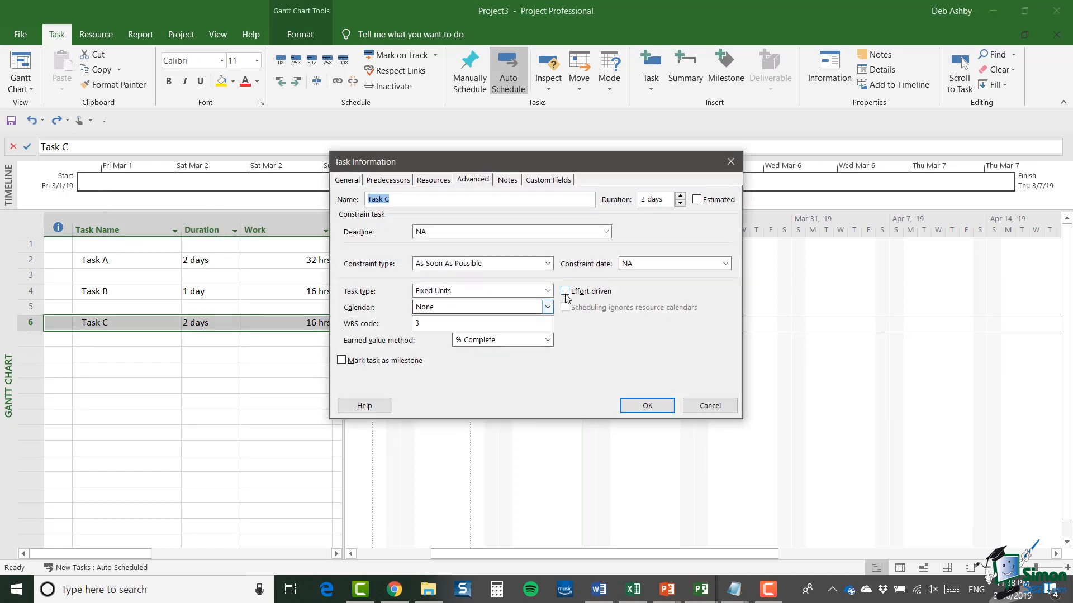
click(565, 292)
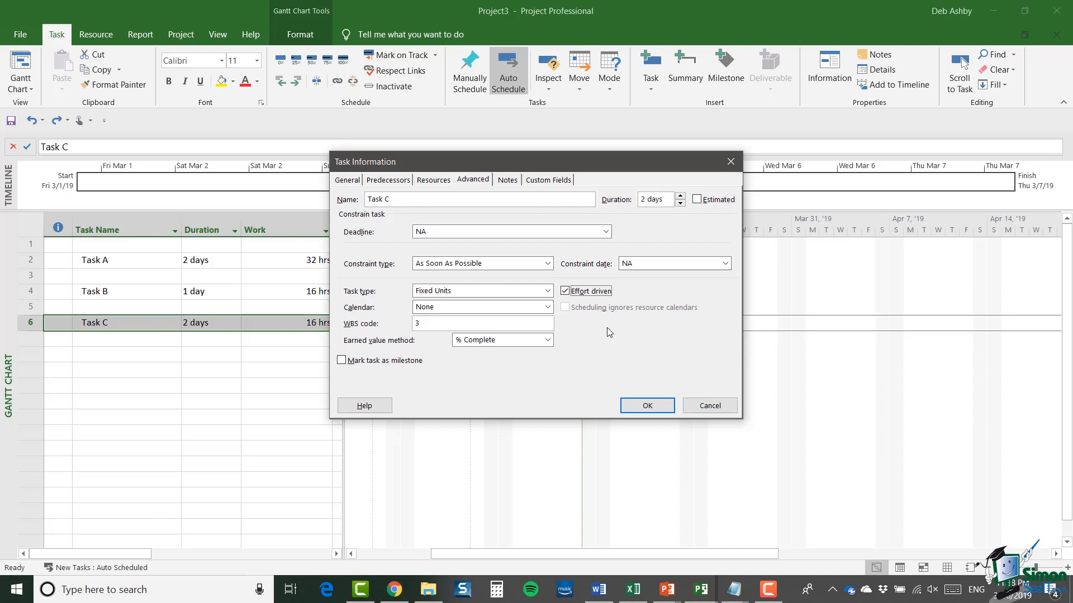
click(635, 405)
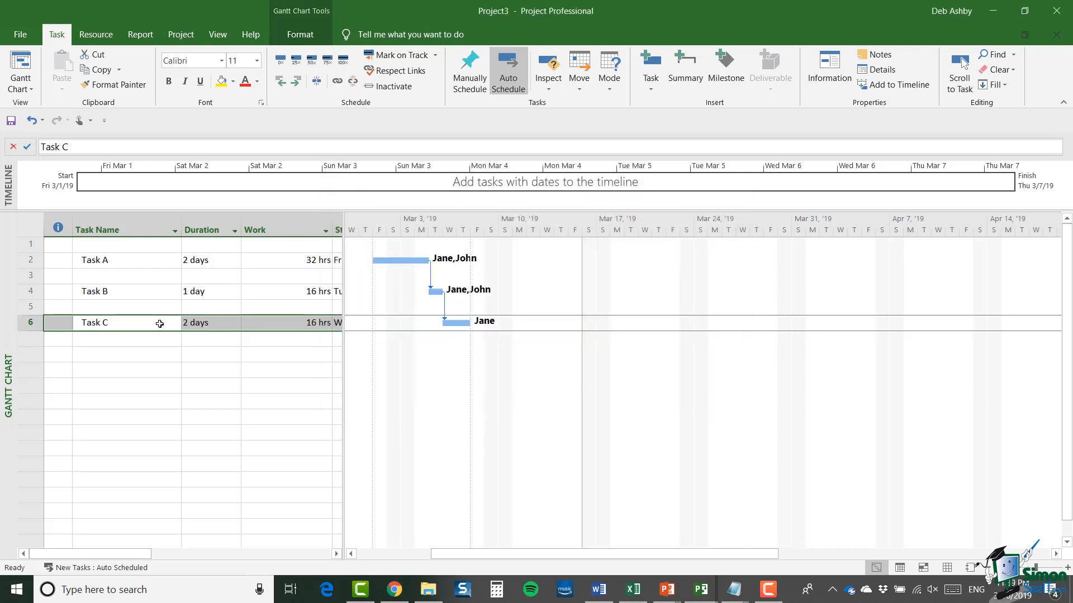
Step: Assign the three remaining resources to the effort-driven Task C and view its added-resource options
right_click(160, 323)
click(233, 227)
click(698, 373)
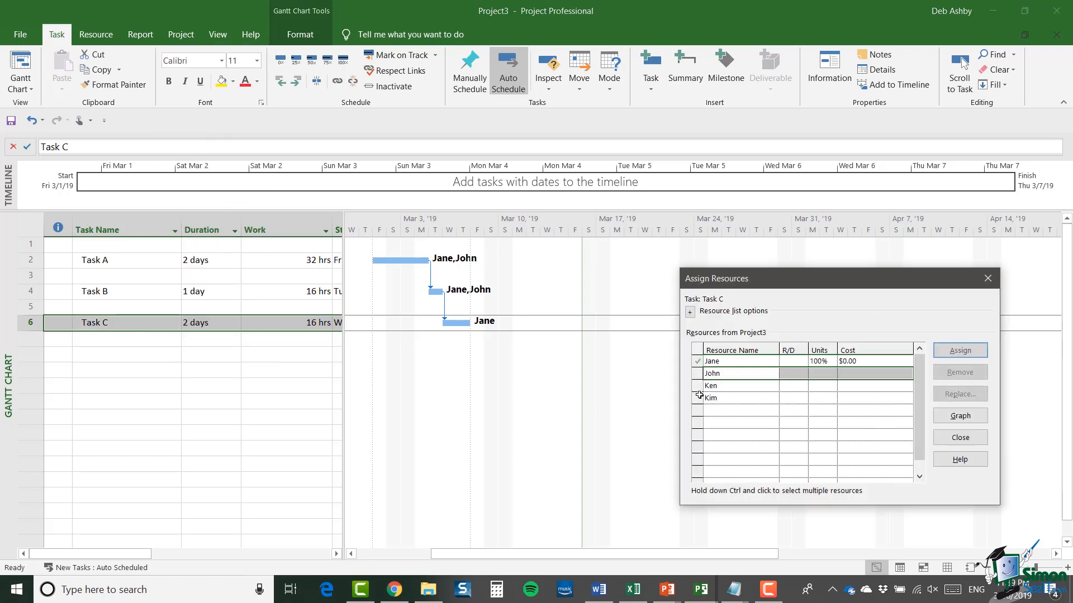
shift+click(699, 397)
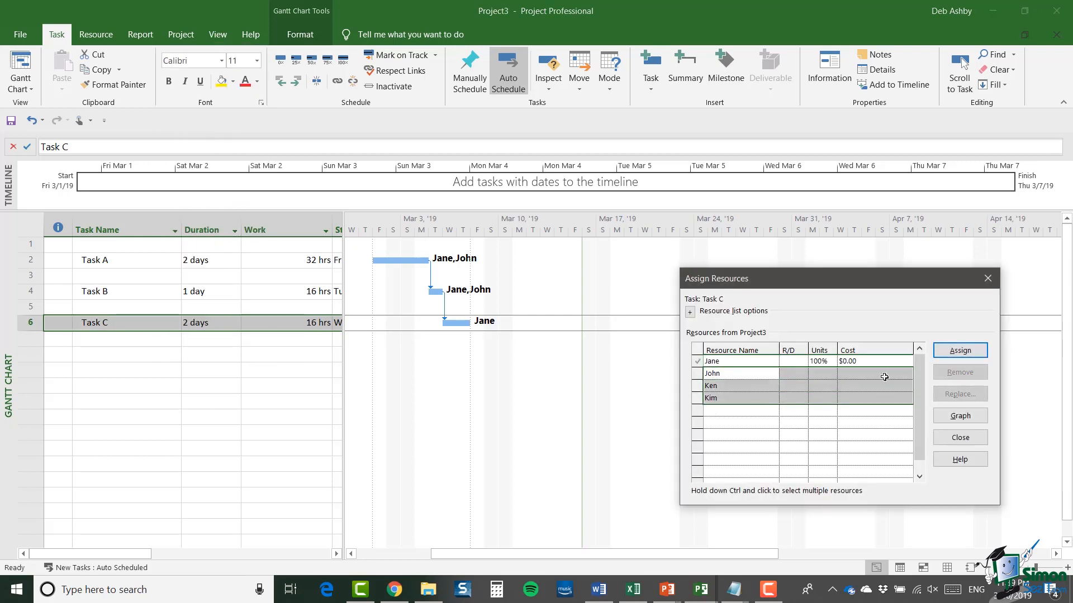
click(951, 352)
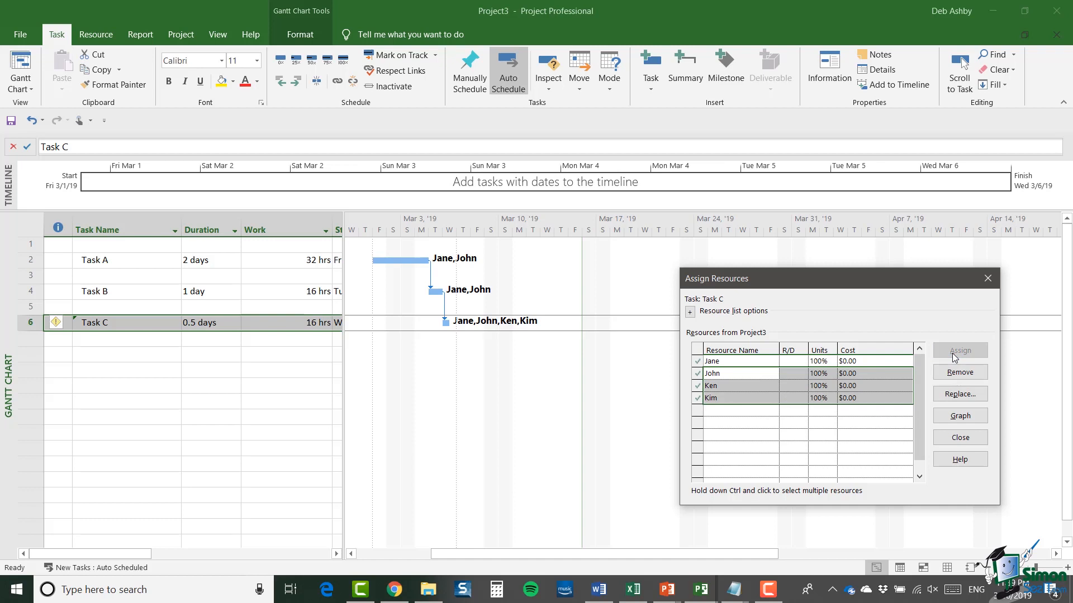
click(962, 437)
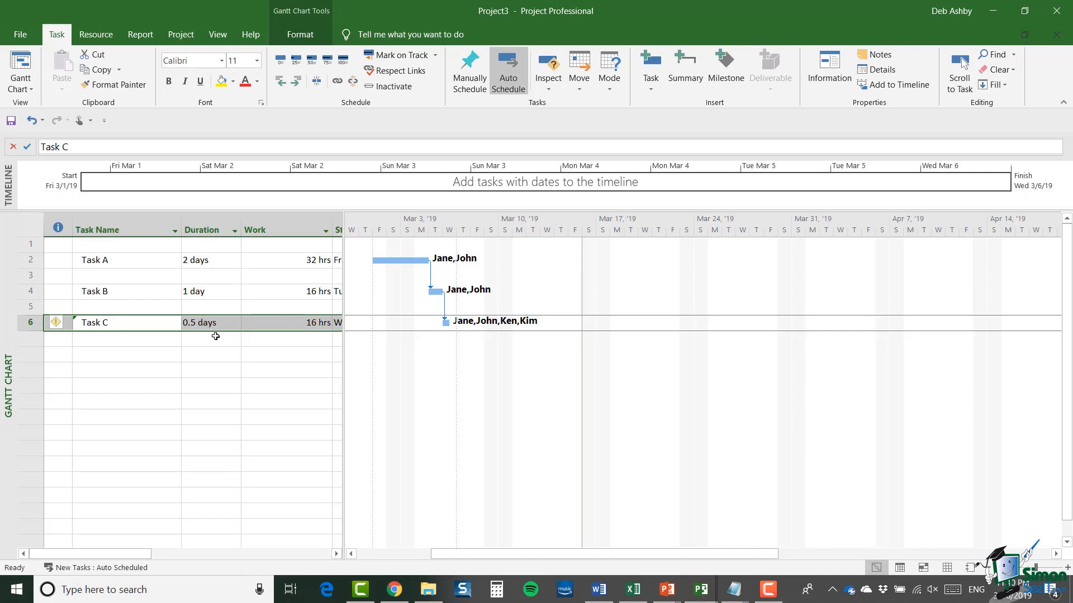
click(63, 327)
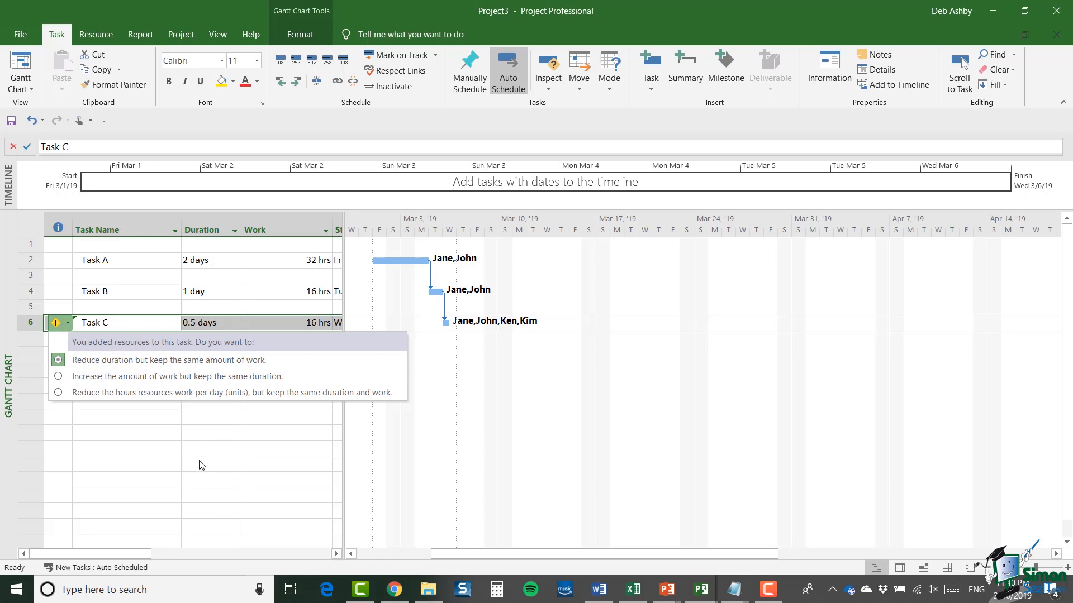
click(219, 451)
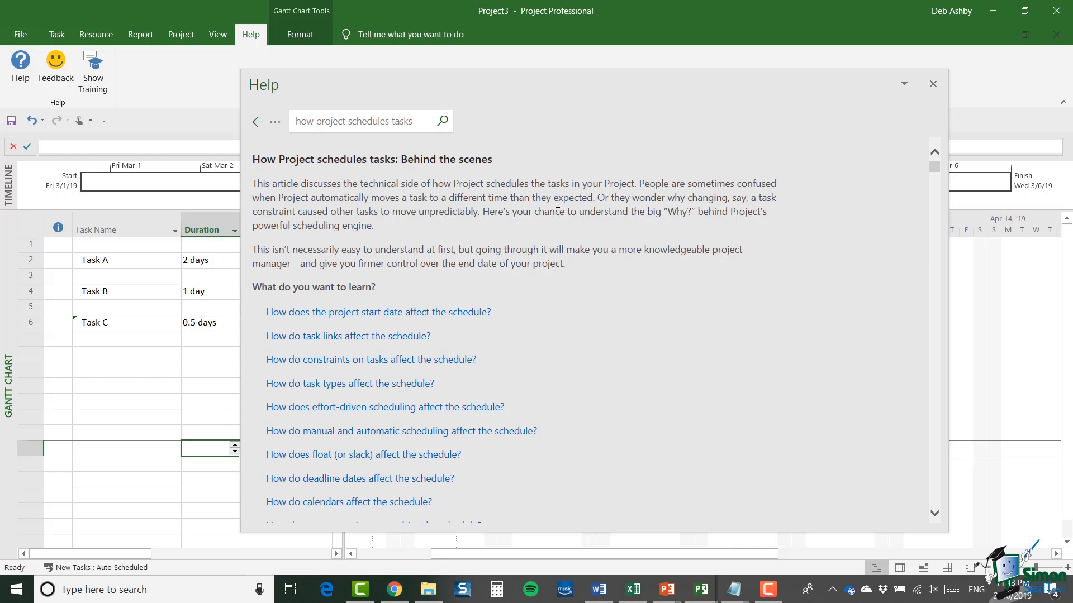
Step: Open the help topic on how task types affect the schedule and read its recalculation table and examples
click(366, 385)
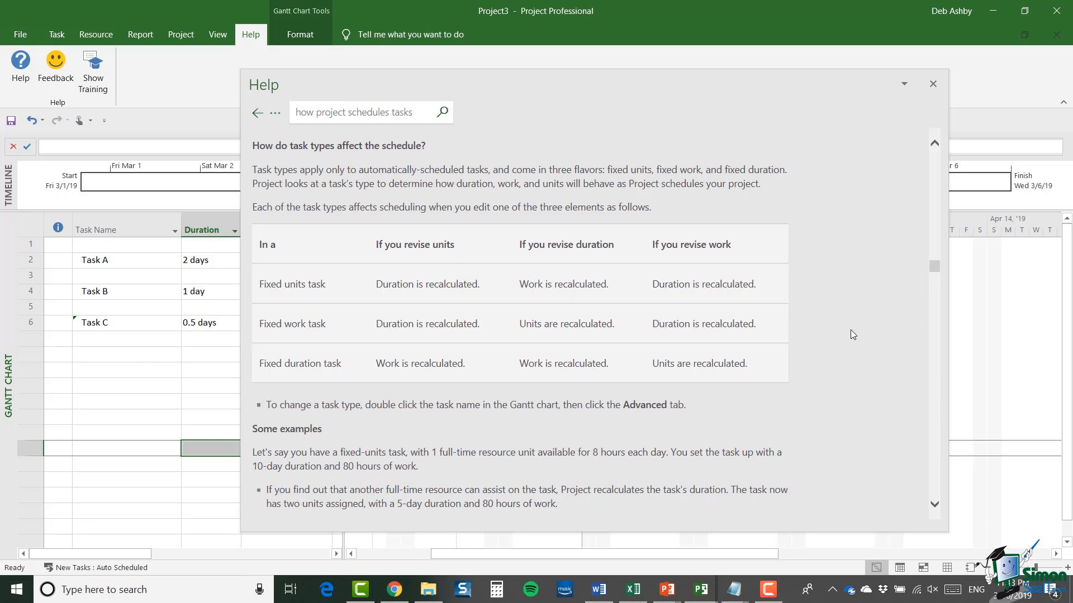
scroll(837, 310, down, 2)
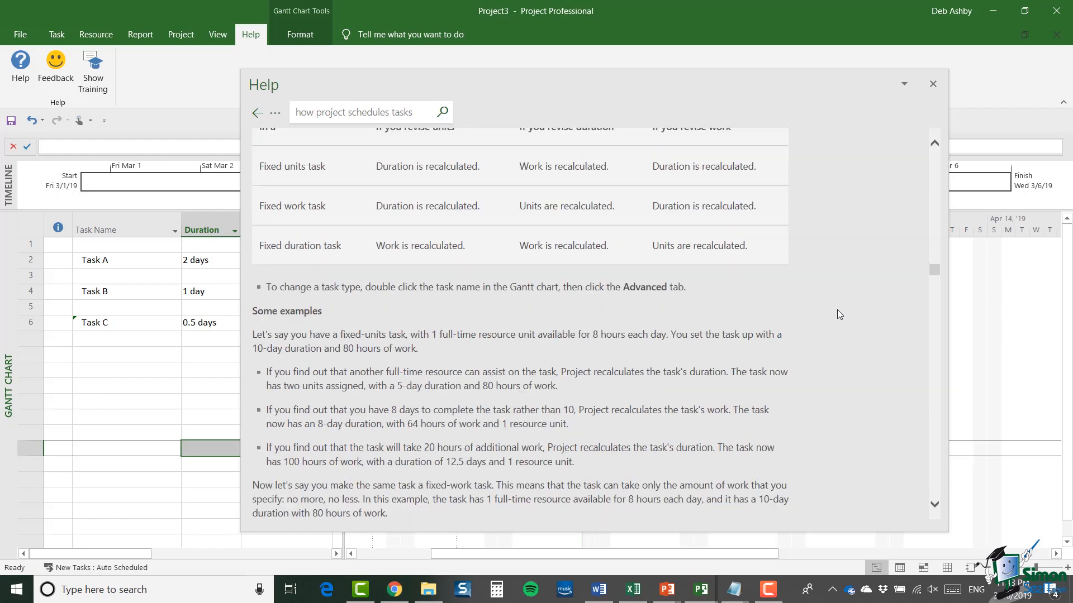
scroll(837, 310, down, 1)
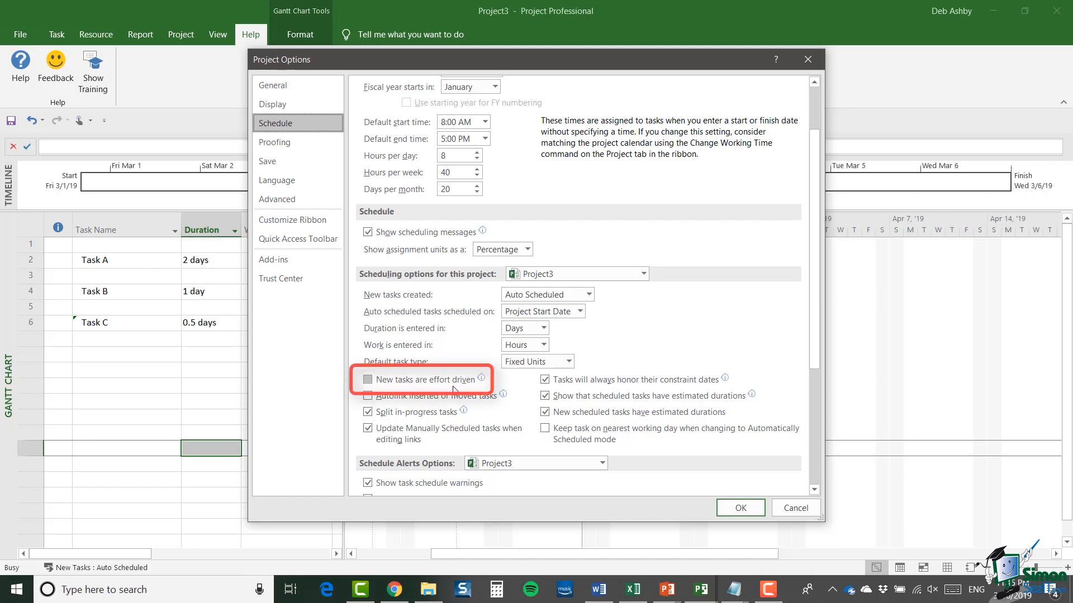
Step: Read the description of the "New tasks are effort driven" option in the project's scheduling options
mouse_move(435, 390)
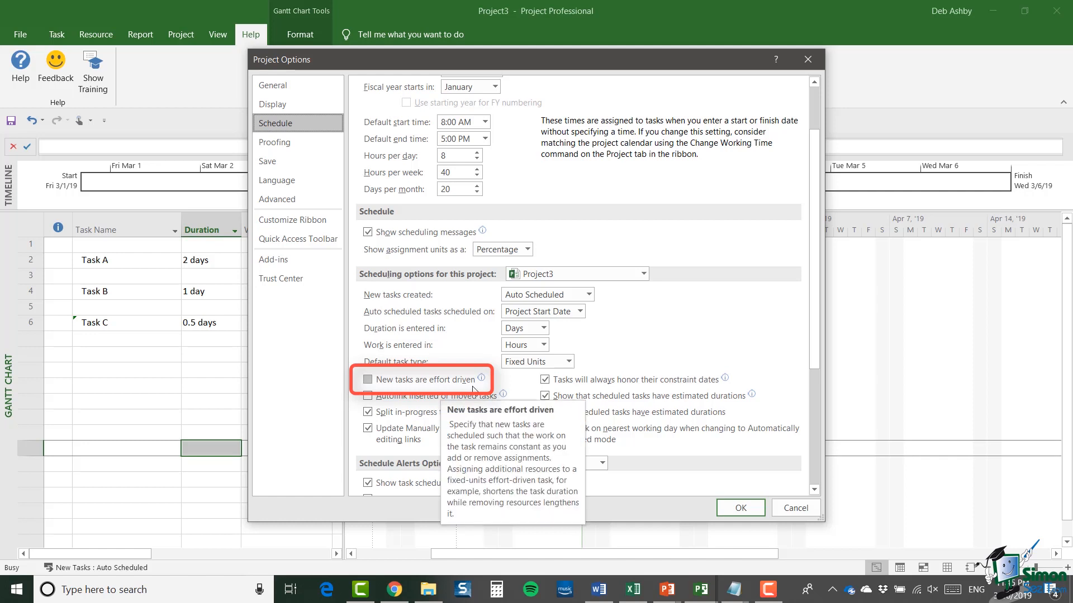